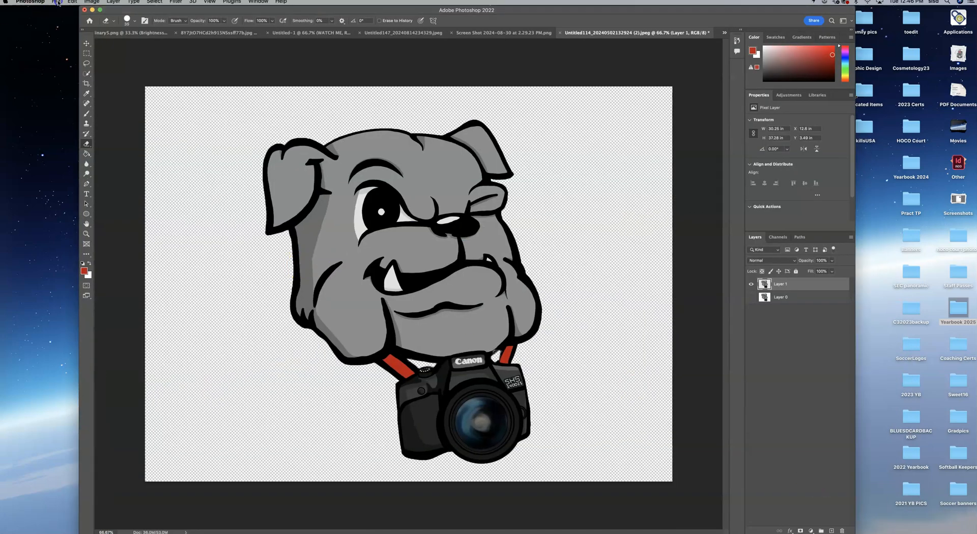
Step: Open the hocogame_083024 (50) JPEG photo from the Yearbook 2025 folder on the Desktop
{"action": "left_click", "coordinate": [57, 3]}
{"action": "left_click", "coordinate": [114, 26]}
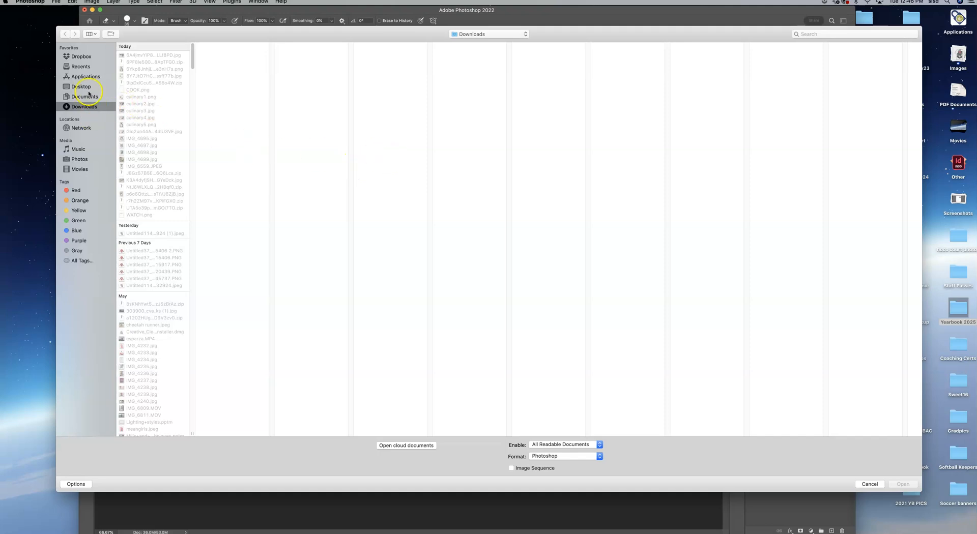
{"action": "left_click", "coordinate": [84, 88]}
{"action": "scroll", "coordinate": [186, 91], "scroll_direction": "down", "scroll_amount": 5}
{"action": "scroll", "coordinate": [180, 127], "scroll_direction": "down", "scroll_amount": 15}
{"action": "left_click_drag", "start_coordinate": [185, 177], "coordinate": [197, 386]}
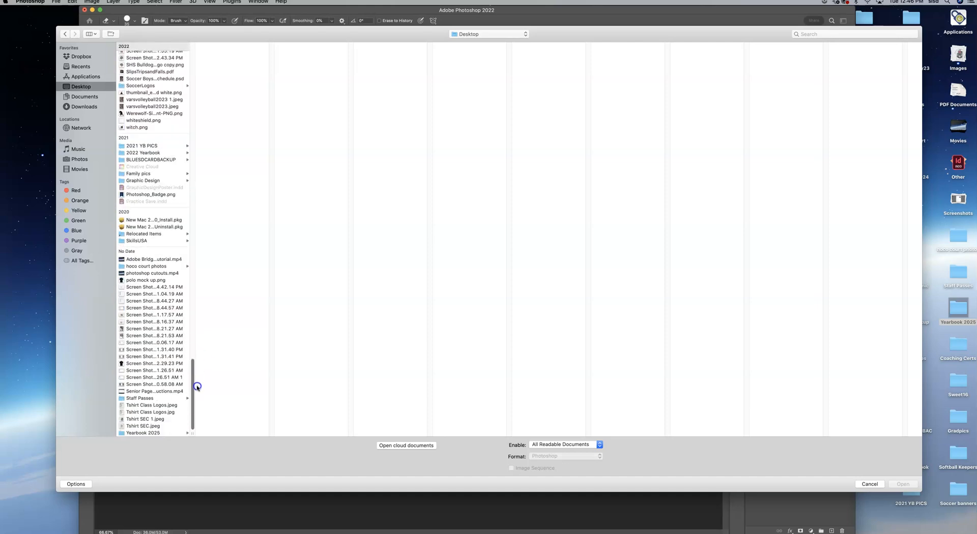
{"action": "left_click", "coordinate": [170, 433]}
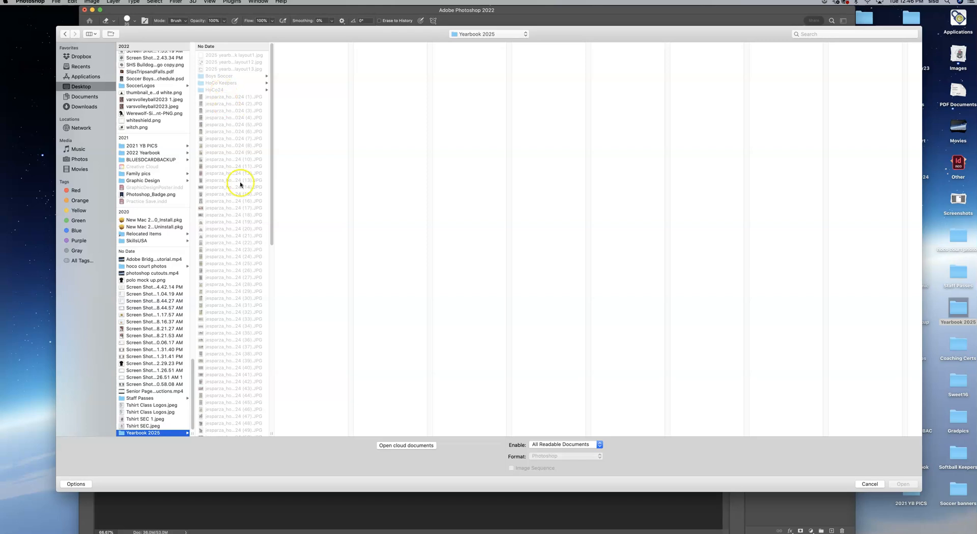
{"action": "scroll", "coordinate": [246, 403], "scroll_direction": "down", "scroll_amount": 1}
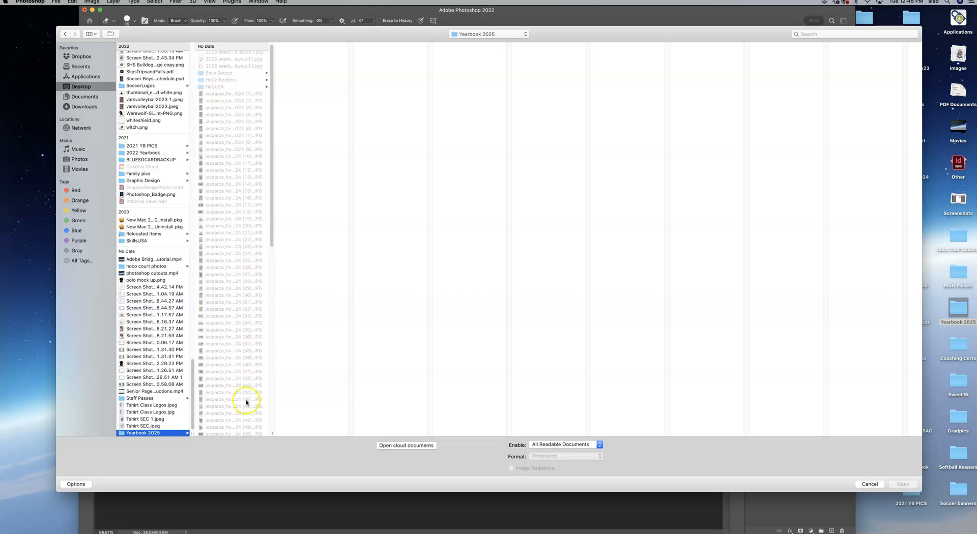
{"action": "left_click", "coordinate": [250, 434]}
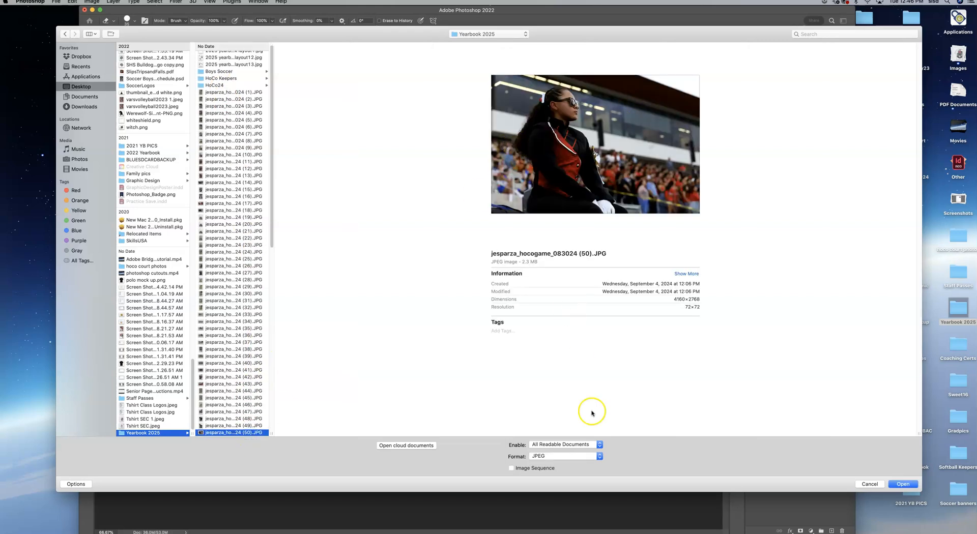
{"action": "left_click", "coordinate": [903, 485]}
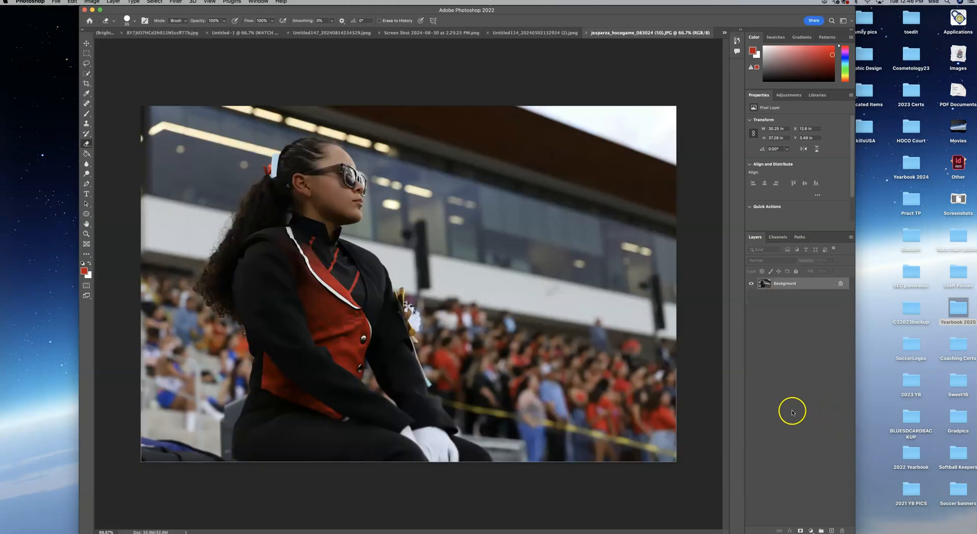
Step: Unlock the background layer and make a full-width rectangular selection, about 57.8 × 16.8 in, over the upper part of the photo
{"action": "left_click", "coordinate": [840, 284]}
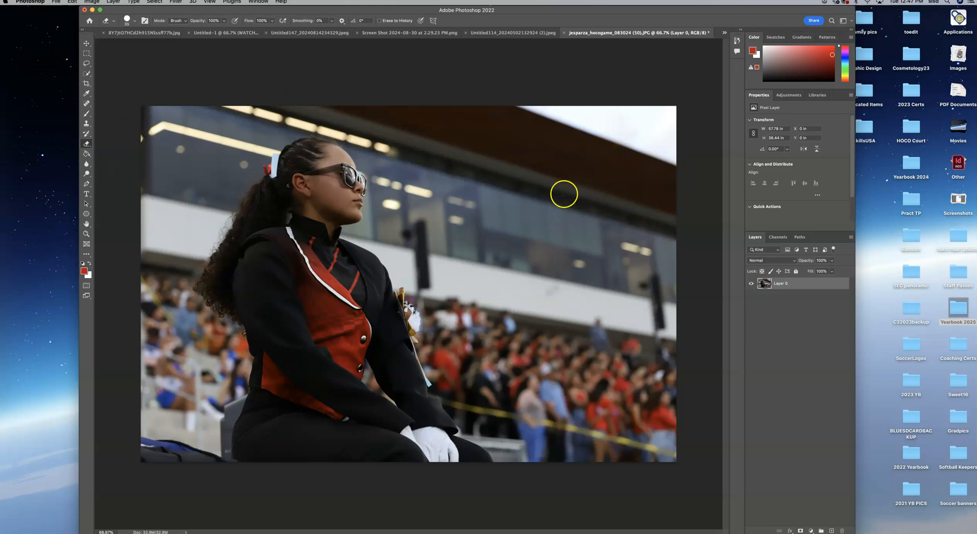
{"action": "left_click", "coordinate": [87, 54]}
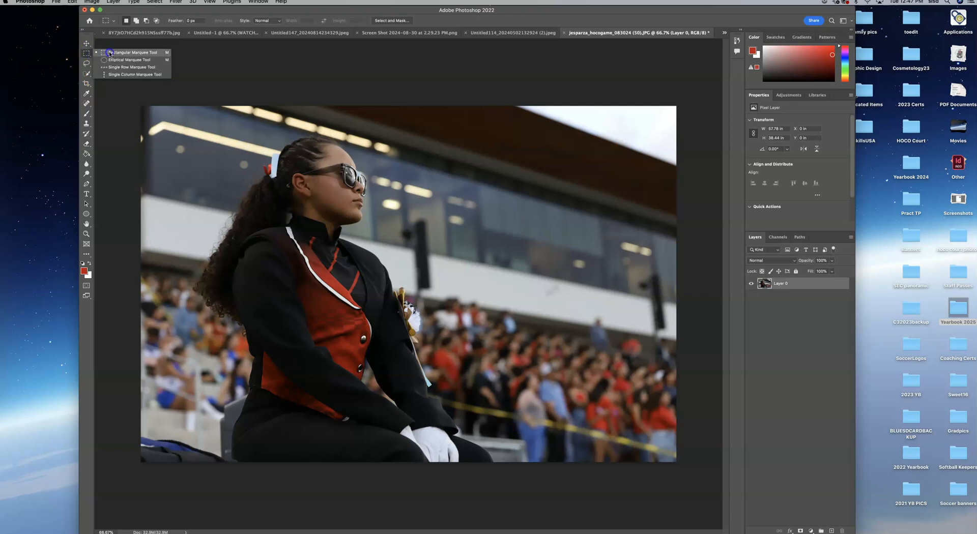
{"action": "left_click", "coordinate": [110, 53]}
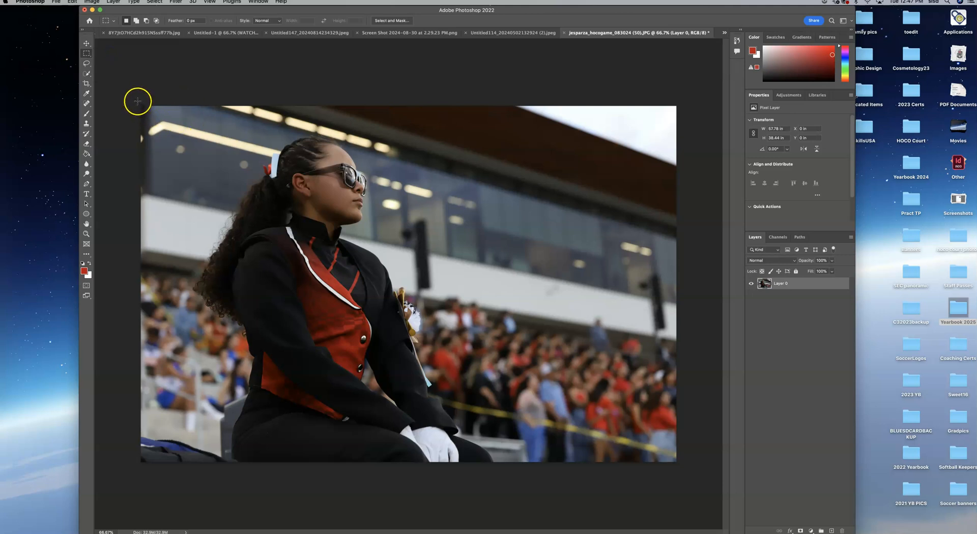
{"action": "left_click_drag", "start_coordinate": [141, 106], "coordinate": [686, 262]}
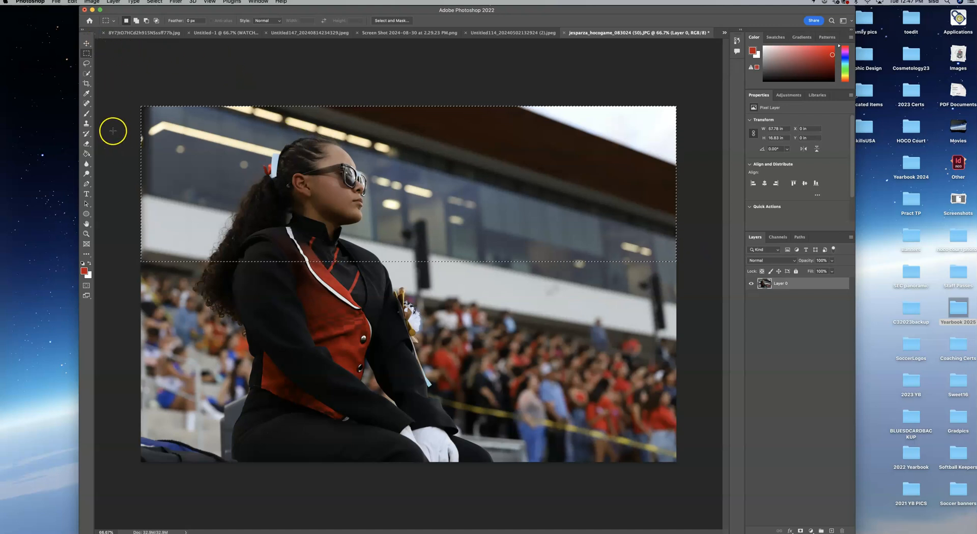
Step: Erase the stadium background inside the selection with a 700 px eraser, keeping close around the head and ponytail, and deselect
{"action": "left_click", "coordinate": [87, 143]}
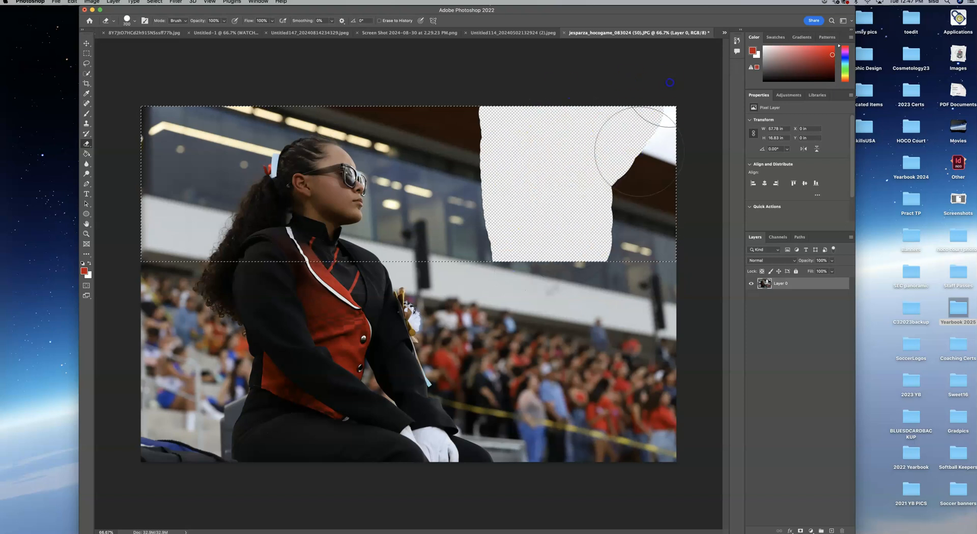
{"action": "mouse_move", "coordinate": [668, 298]}
{"action": "left_mouse_down"}
{"action": "mouse_move", "coordinate": [620, 271]}
{"action": "mouse_move", "coordinate": [561, 305]}
{"action": "mouse_move", "coordinate": [563, 254]}
{"action": "left_mouse_up"}
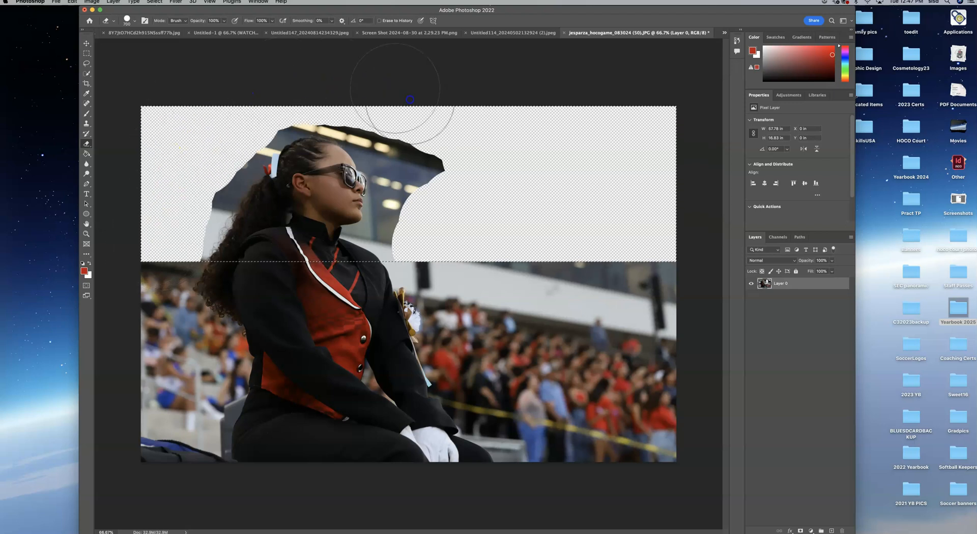
{"action": "mouse_move", "coordinate": [447, 213]}
{"action": "left_mouse_down"}
{"action": "mouse_move", "coordinate": [432, 239]}
{"action": "mouse_move", "coordinate": [421, 168]}
{"action": "mouse_move", "coordinate": [387, 109]}
{"action": "mouse_move", "coordinate": [341, 90]}
{"action": "mouse_move", "coordinate": [275, 122]}
{"action": "mouse_move", "coordinate": [247, 109]}
{"action": "mouse_move", "coordinate": [191, 174]}
{"action": "mouse_move", "coordinate": [159, 240]}
{"action": "mouse_move", "coordinate": [187, 189]}
{"action": "left_mouse_up"}
{"action": "mouse_move", "coordinate": [421, 229]}
{"action": "left_mouse_down"}
{"action": "mouse_move", "coordinate": [428, 240]}
{"action": "mouse_move", "coordinate": [416, 152]}
{"action": "left_mouse_up"}
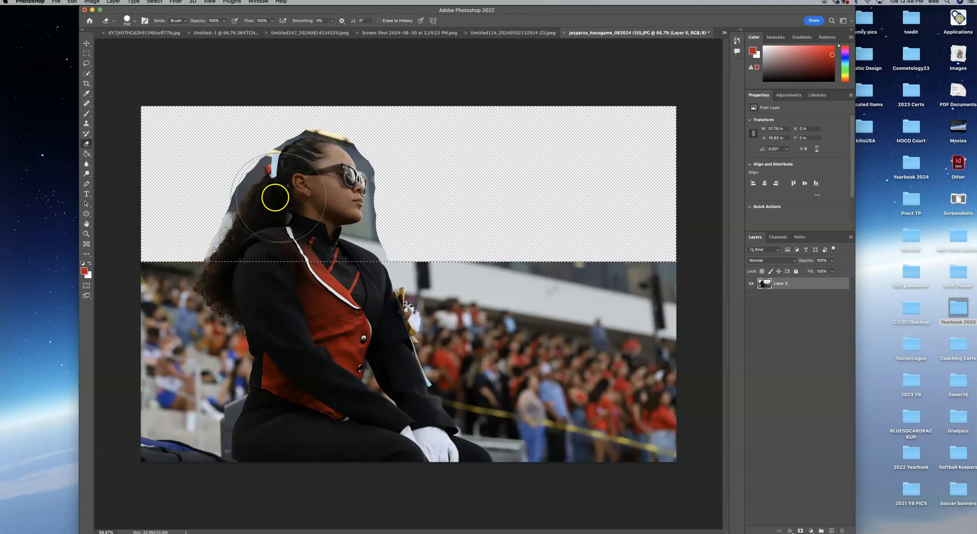
{"action": "key", "text": "super+d"}
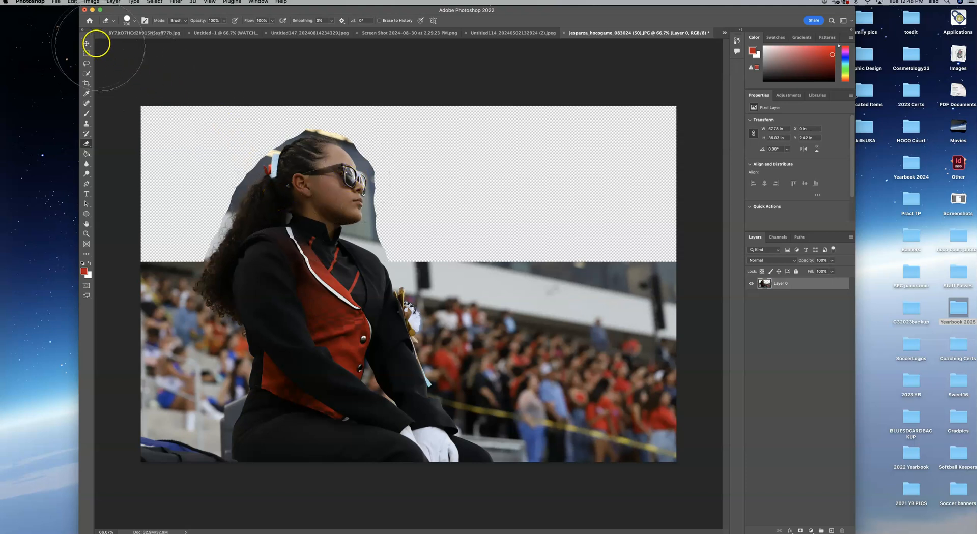
Step: Select the subject's head, ponytail and collar with the Quick Selection tool
{"action": "left_click", "coordinate": [87, 74]}
{"action": "left_click", "coordinate": [88, 74]}
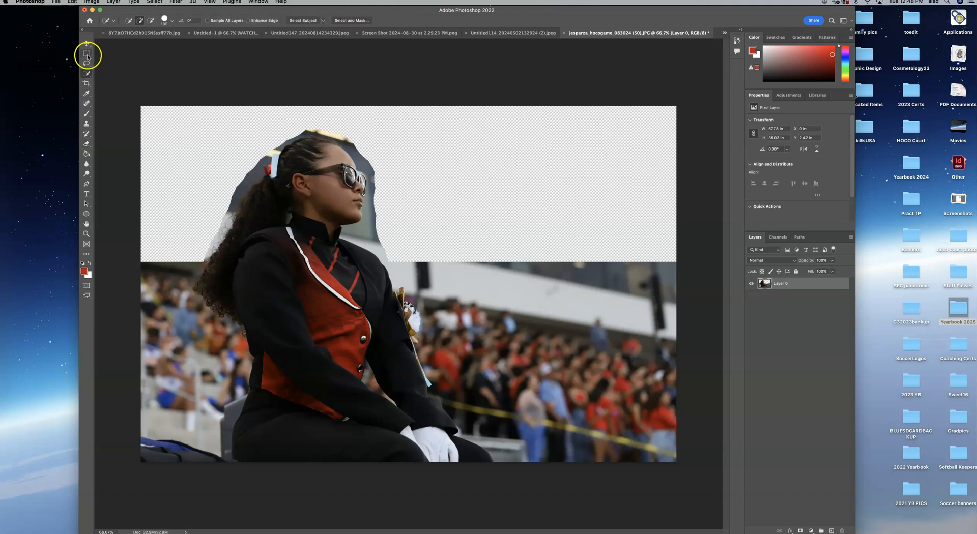
{"action": "left_click", "coordinate": [89, 74]}
{"action": "left_click", "coordinate": [112, 74]}
{"action": "left_click_drag", "start_coordinate": [331, 214], "coordinate": [339, 209]}
{"action": "left_click_drag", "start_coordinate": [308, 147], "coordinate": [298, 156]}
{"action": "left_click_drag", "start_coordinate": [235, 257], "coordinate": [220, 284]}
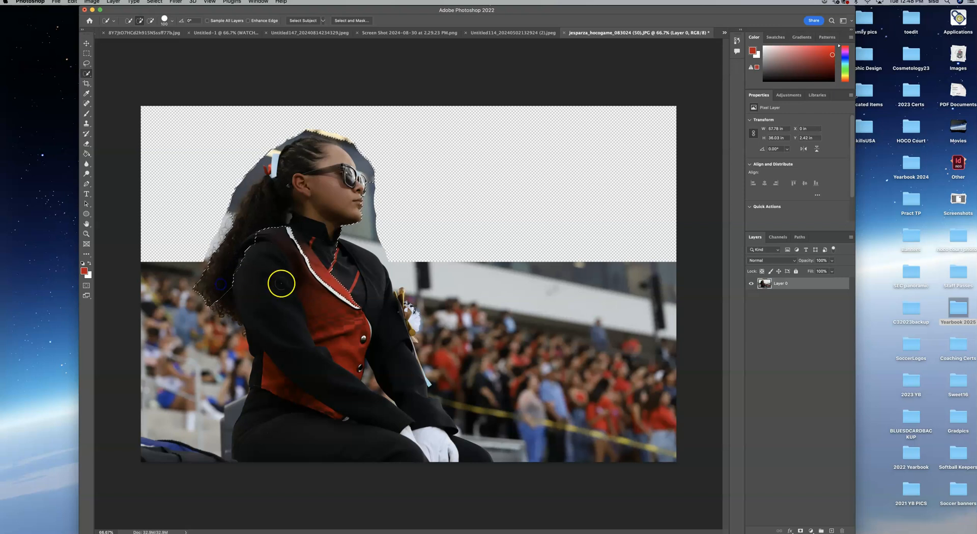
{"action": "mouse_move", "coordinate": [257, 234]}
{"action": "left_mouse_down"}
{"action": "mouse_move", "coordinate": [327, 216]}
{"action": "mouse_move", "coordinate": [393, 181]}
{"action": "mouse_move", "coordinate": [318, 142]}
{"action": "mouse_move", "coordinate": [326, 134]}
{"action": "left_mouse_up"}
Step: In Select and Mask with the Overlay view, subtract the leftover background around the face, hair and ponytail using a size-45 brush
{"action": "left_click", "coordinate": [358, 21]}
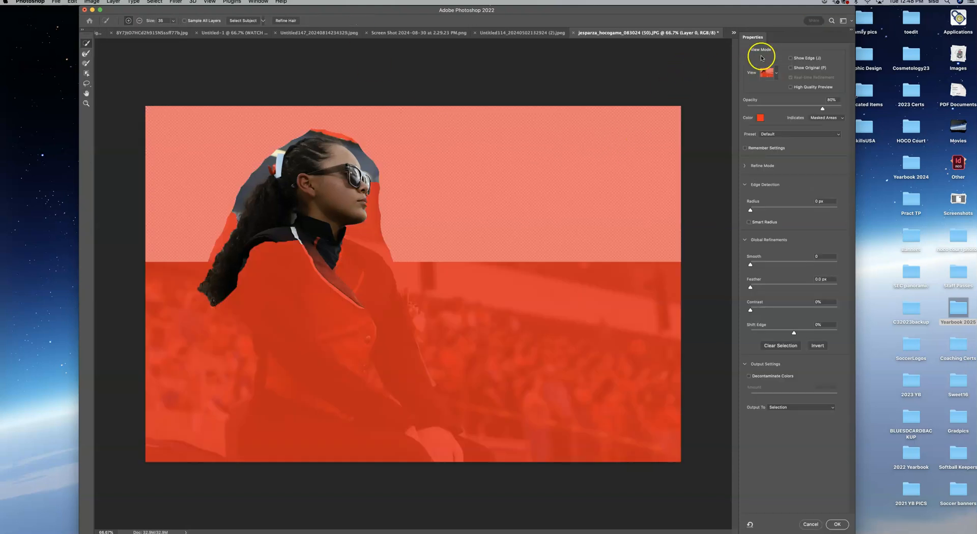
{"action": "left_click", "coordinate": [767, 72]}
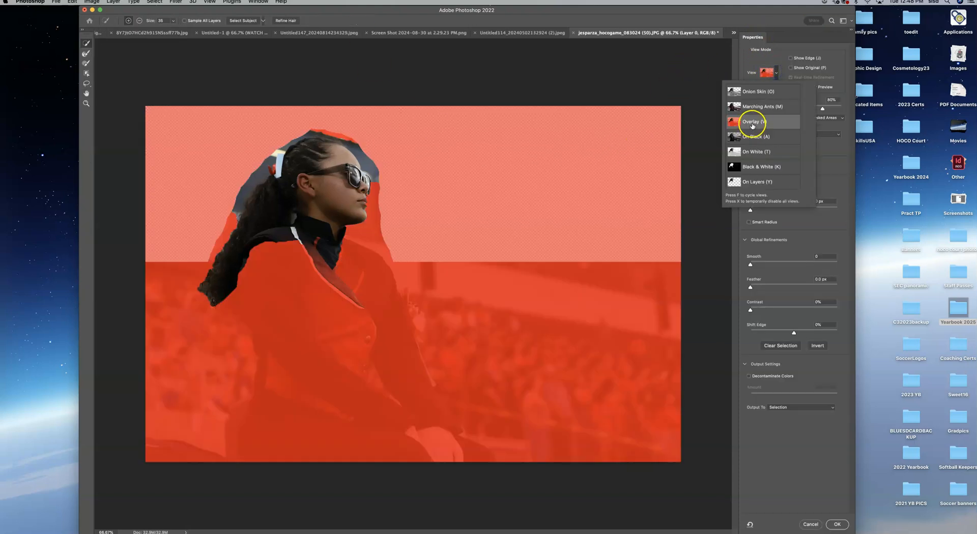
{"action": "left_click", "coordinate": [846, 76]}
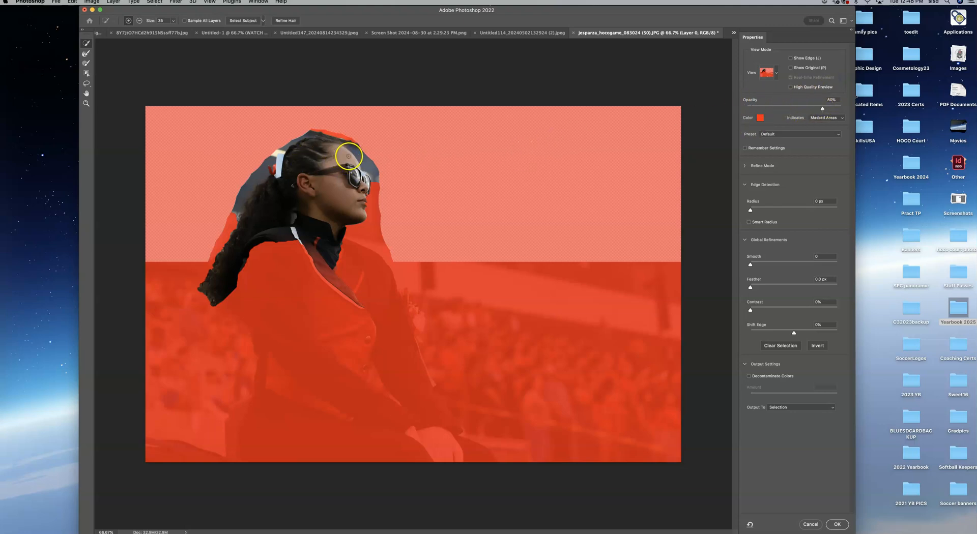
{"action": "key", "text": "bracketright"}
{"action": "key", "text": "bracketright"}
{"action": "left_click", "coordinate": [358, 144], "text": "alt"}
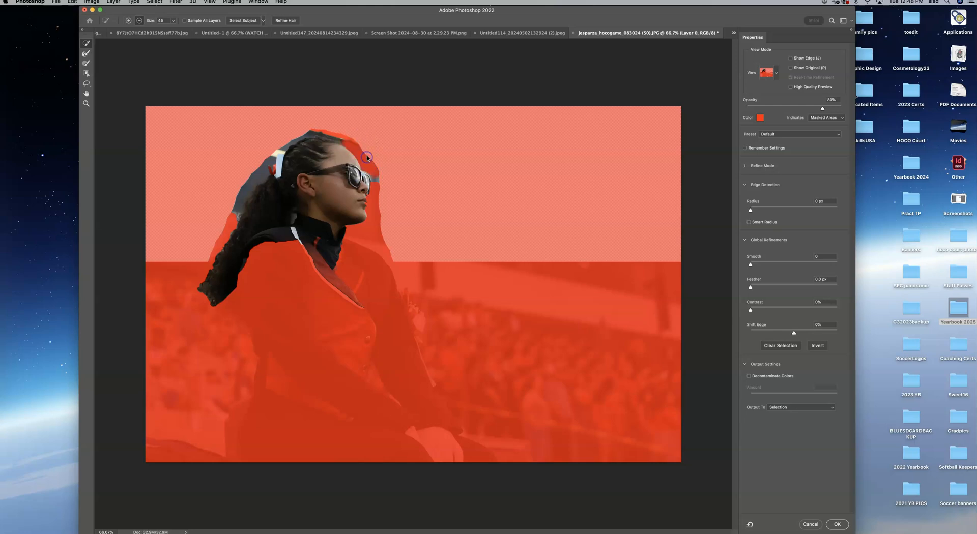
{"action": "left_click", "coordinate": [380, 177], "text": "alt"}
{"action": "left_click", "coordinate": [379, 243], "text": "alt"}
{"action": "left_click", "coordinate": [302, 134], "text": "alt"}
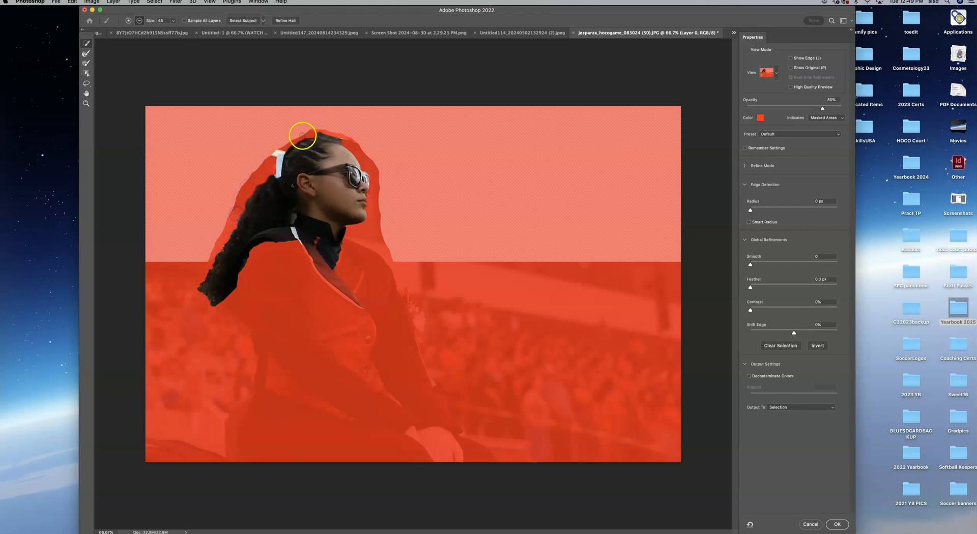
{"action": "left_click", "coordinate": [278, 148], "text": "alt"}
Step: Add the missing parts of the hair bow, braids and face back into the selection
{"action": "left_click", "coordinate": [280, 174]}
{"action": "left_click", "coordinate": [302, 150]}
{"action": "mouse_move", "coordinate": [303, 150]}
{"action": "left_mouse_down"}
{"action": "mouse_move", "coordinate": [334, 153]}
{"action": "mouse_move", "coordinate": [365, 192]}
{"action": "left_mouse_up"}
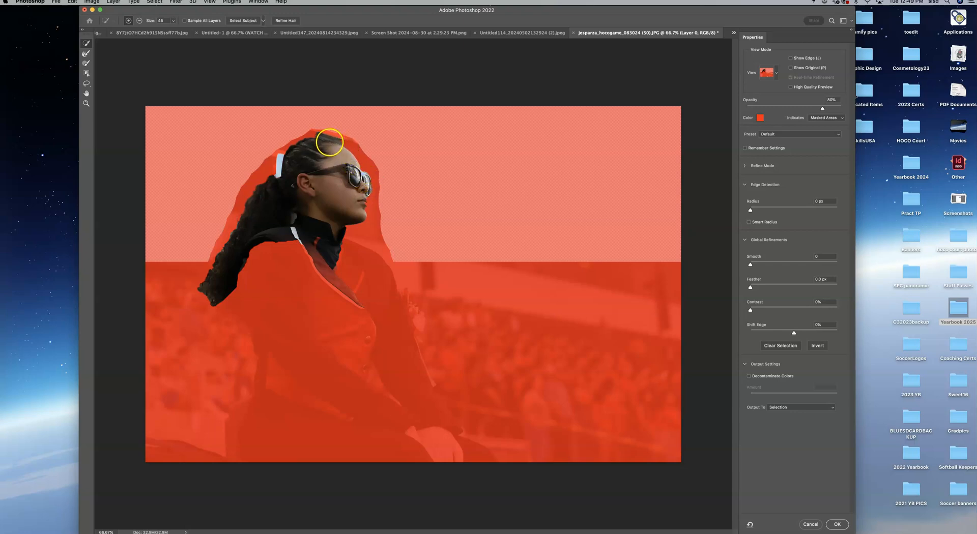
Step: Refine the hair and face edges with the Refine Edge Brush, increase Smooth, set Contrast to 21%, and output as a selection
{"action": "left_click", "coordinate": [88, 54]}
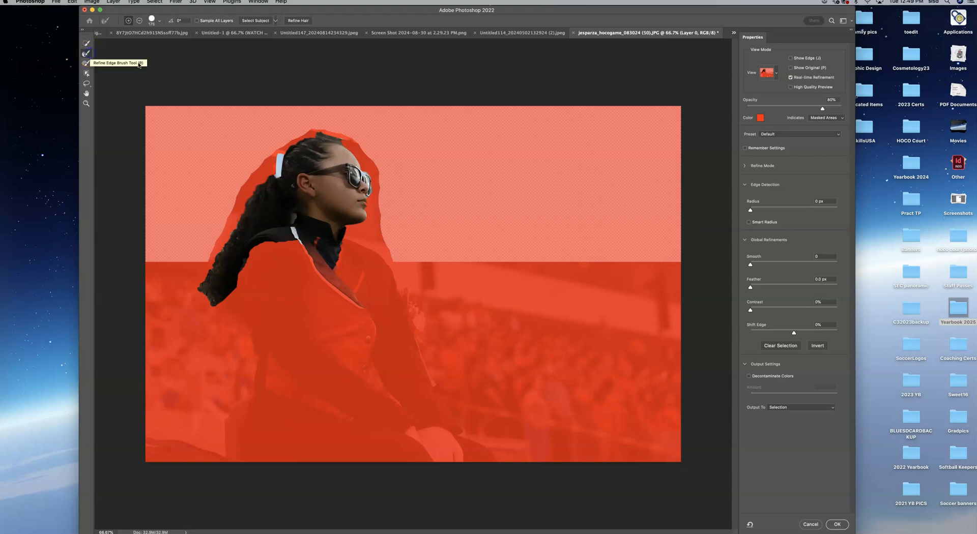
{"action": "left_click_drag", "start_coordinate": [306, 130], "coordinate": [312, 128]}
{"action": "left_click_drag", "start_coordinate": [264, 181], "coordinate": [261, 182]}
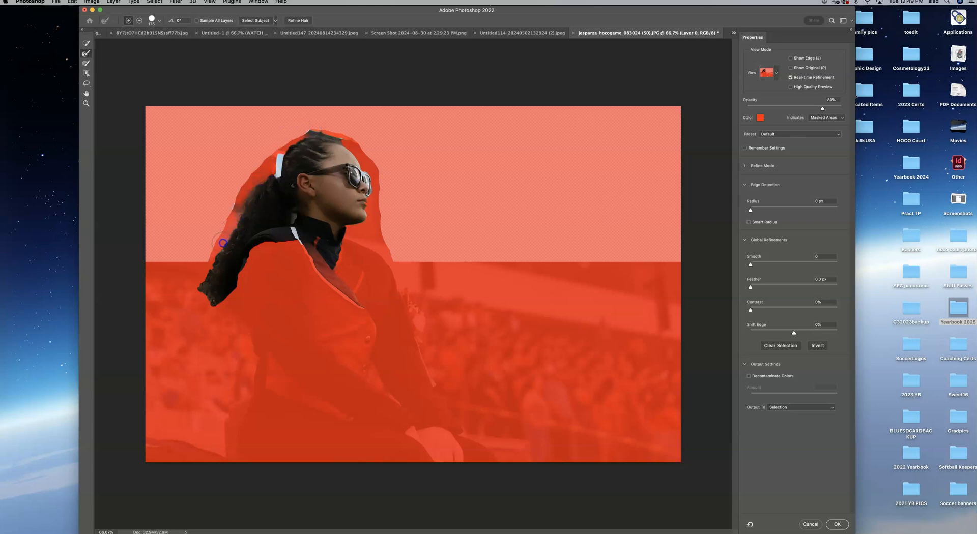
{"action": "left_click_drag", "start_coordinate": [214, 255], "coordinate": [214, 255]}
{"action": "left_click_drag", "start_coordinate": [369, 206], "coordinate": [370, 179]}
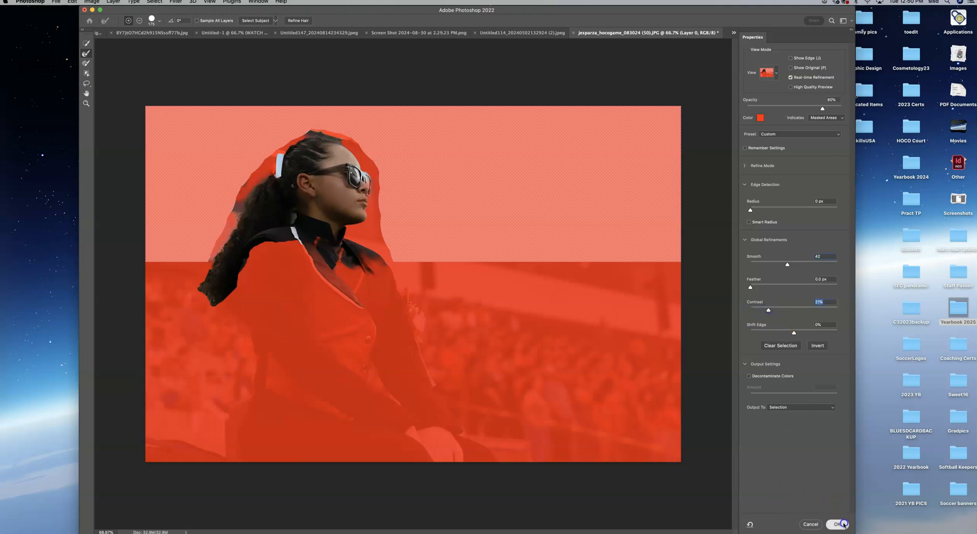
{"action": "key", "text": "Return"}
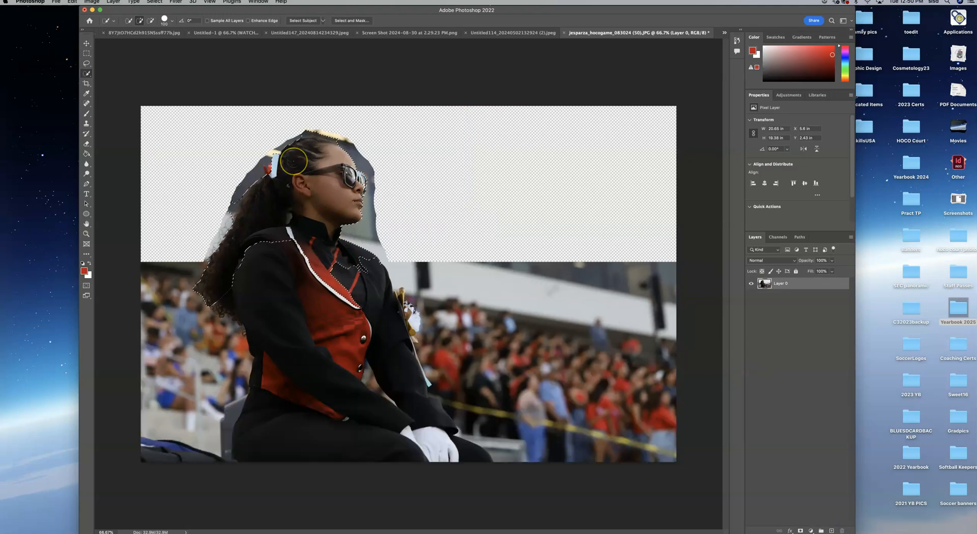
Step: Invert the selection so it covers everything outside the head, hair and collar
{"action": "left_click", "coordinate": [305, 200]}
{"action": "right_click", "coordinate": [305, 200]}
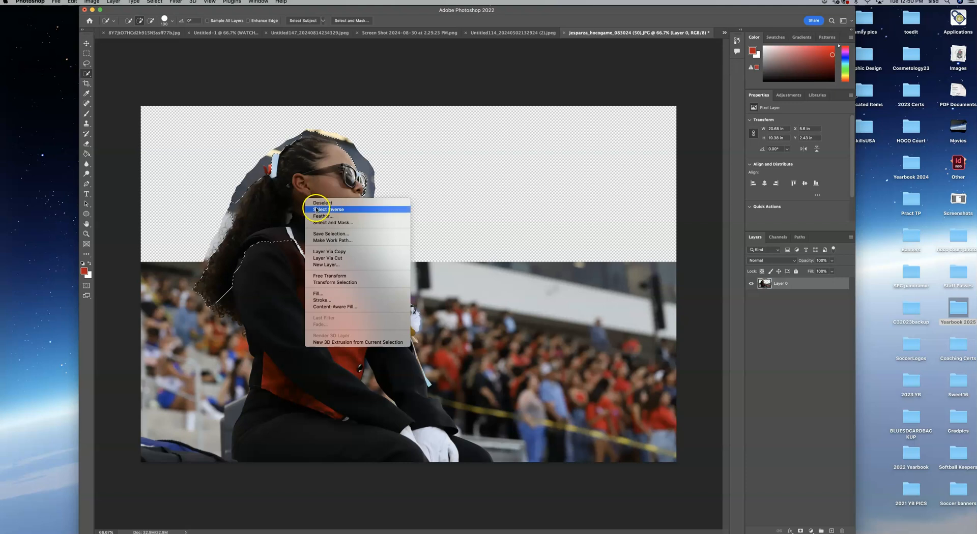
{"action": "left_click", "coordinate": [320, 210]}
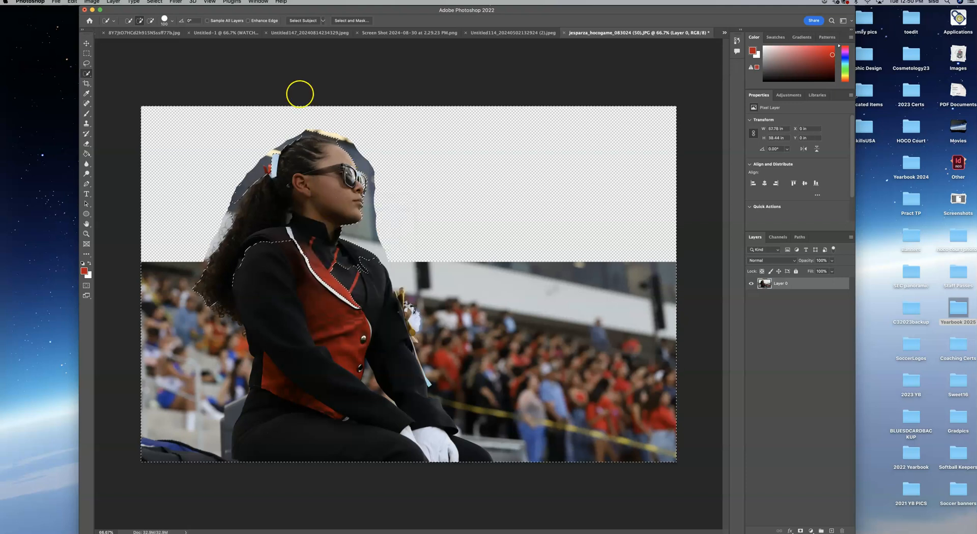
Step: Erase the leftover background around the head, face and ponytail with the 700 px eraser, and deselect
{"action": "left_click", "coordinate": [87, 143]}
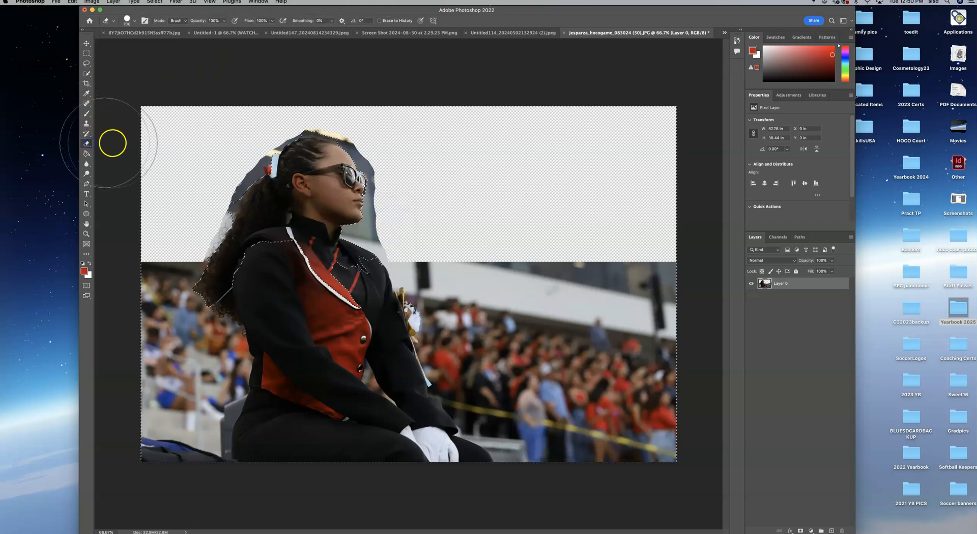
{"action": "left_click", "coordinate": [266, 156]}
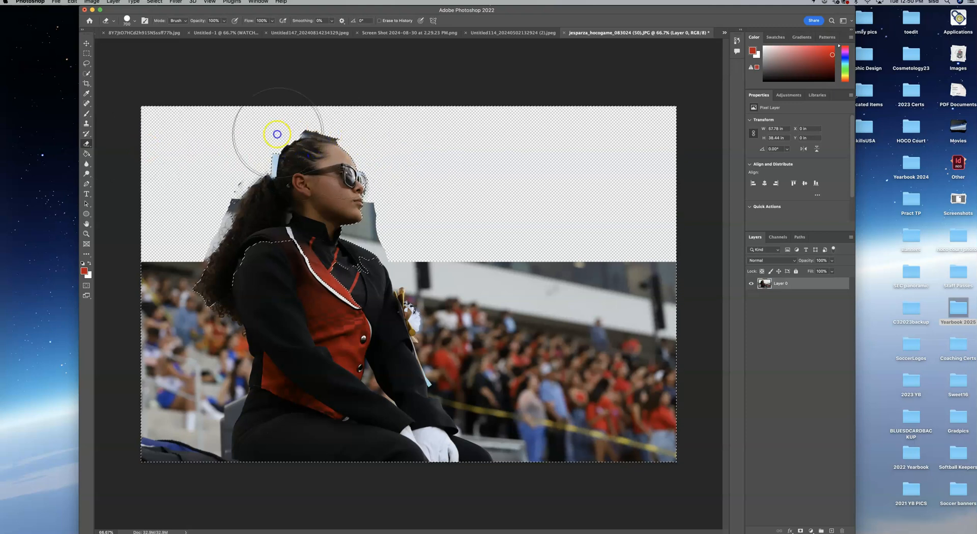
{"action": "left_click_drag", "start_coordinate": [364, 196], "coordinate": [375, 204]}
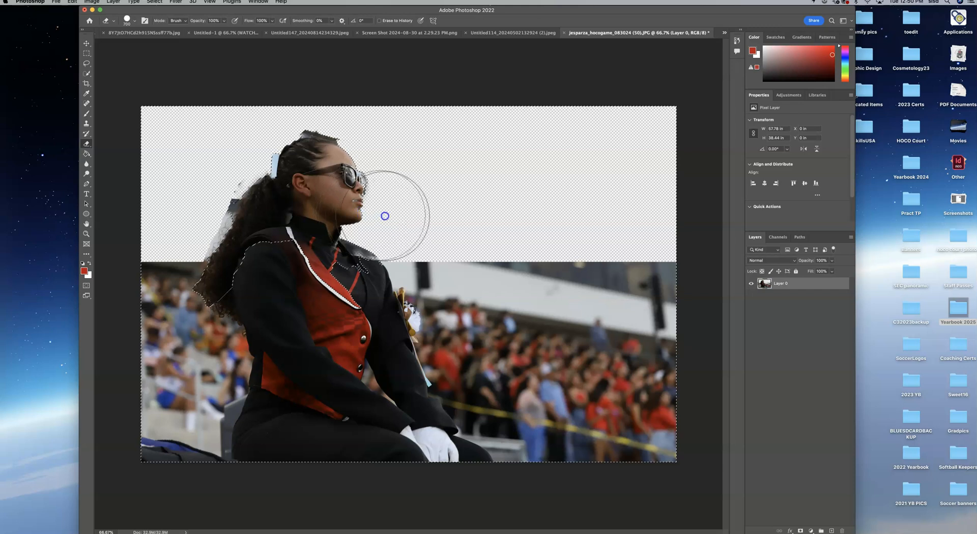
{"action": "left_click", "coordinate": [218, 196]}
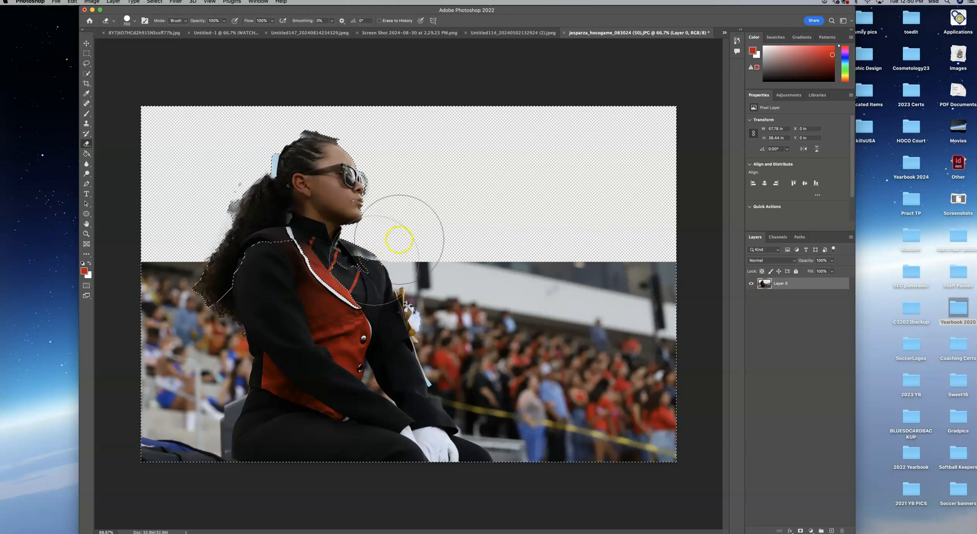
{"action": "left_click", "coordinate": [232, 194]}
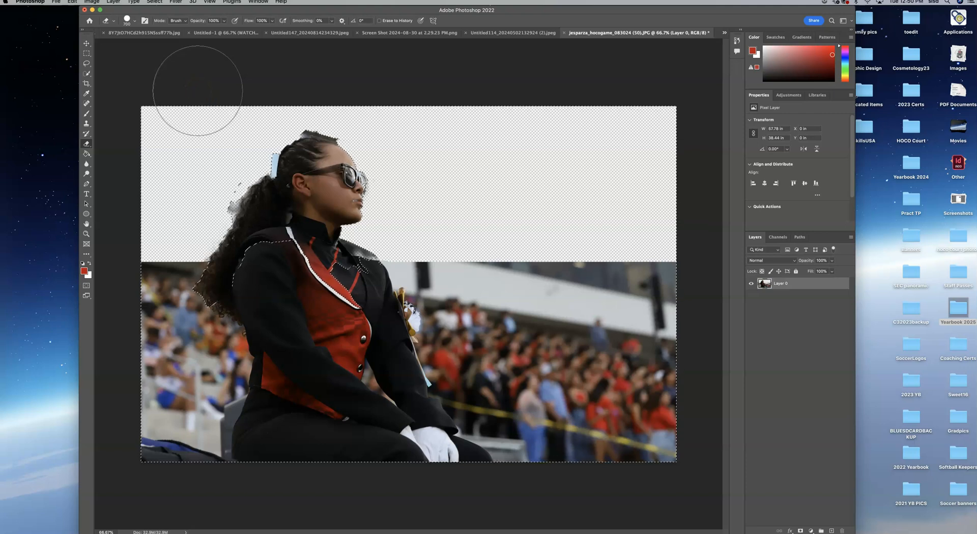
{"action": "key", "text": "super+d"}
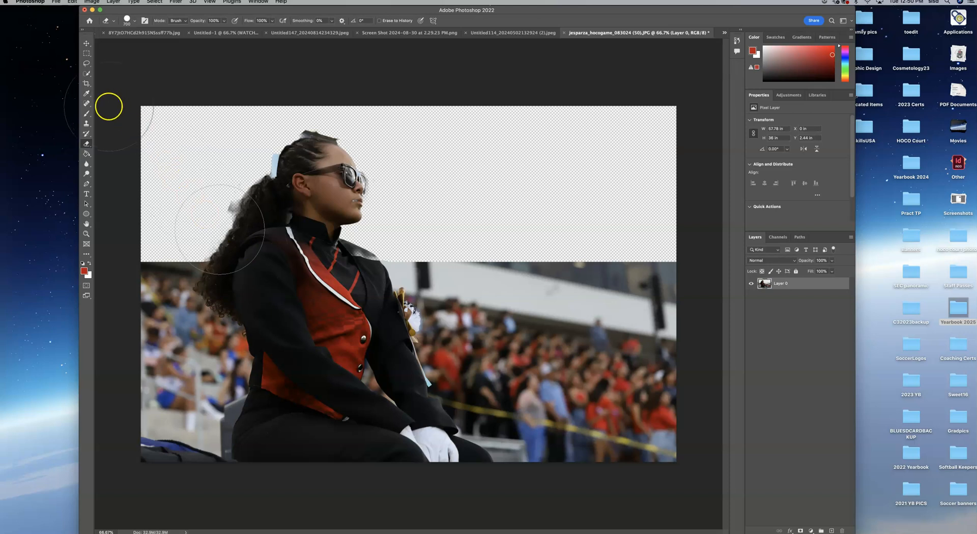
Step: Reduce the eraser to 200 px and clean up the remaining fringe around the ponytail, top of the head and face
{"action": "key", "text": "bracketleft"}
{"action": "key", "text": "bracketleft"}
{"action": "key", "text": "bracketleft"}
{"action": "key", "text": "bracketleft"}
{"action": "key", "text": "bracketleft"}
{"action": "key", "text": "bracketleft"}
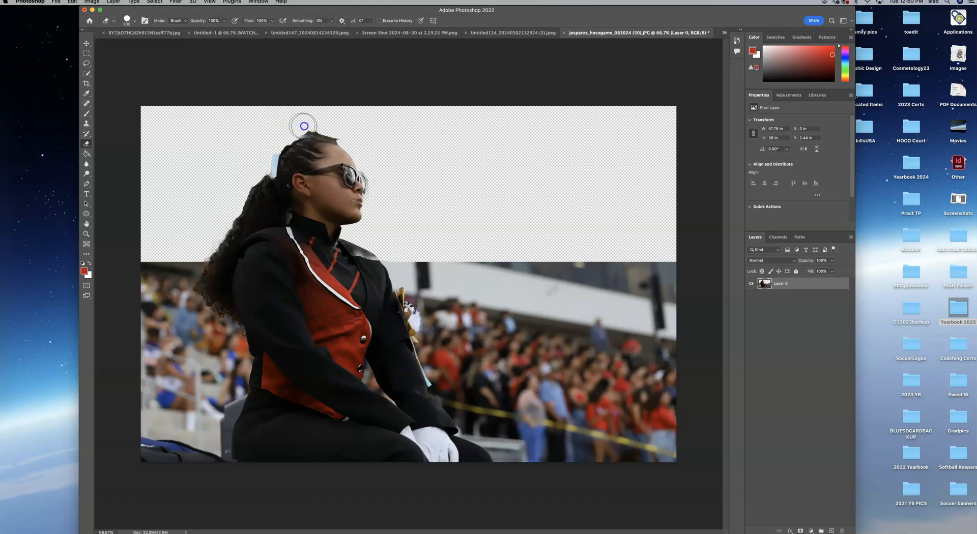
{"action": "left_click_drag", "start_coordinate": [338, 127], "coordinate": [356, 137]}
{"action": "mouse_move", "coordinate": [385, 183]}
{"action": "left_mouse_down"}
{"action": "mouse_move", "coordinate": [377, 211]}
{"action": "mouse_move", "coordinate": [387, 249]}
{"action": "left_mouse_up"}
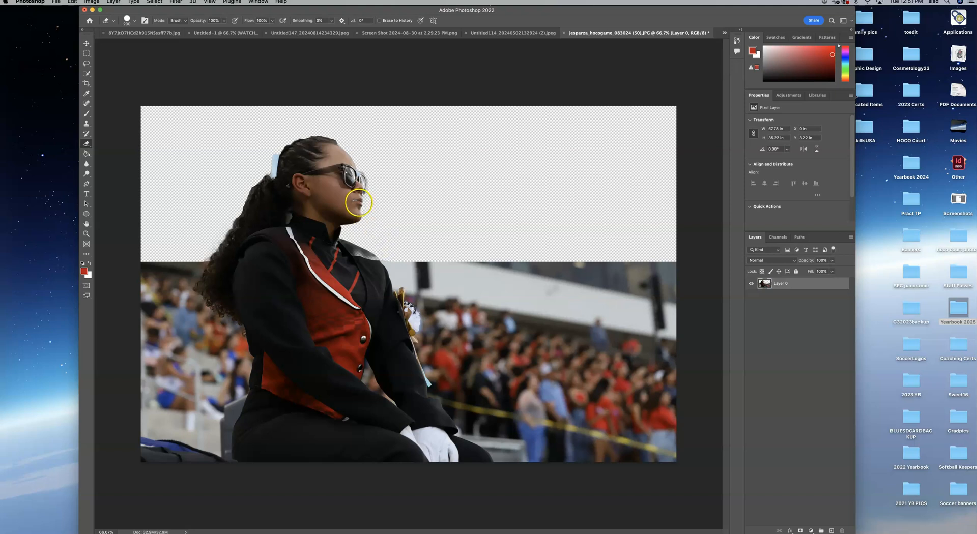